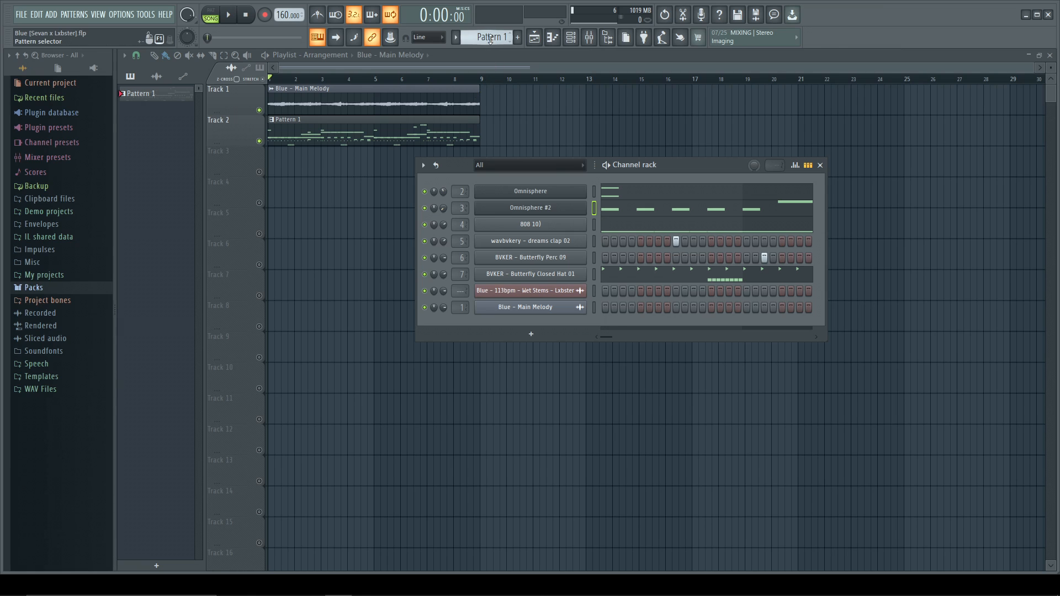
Solo the Omnisphere #2 channel and render Pattern 1 as an audio clip with the tail set to Cut remainder.
left_click(491, 38)
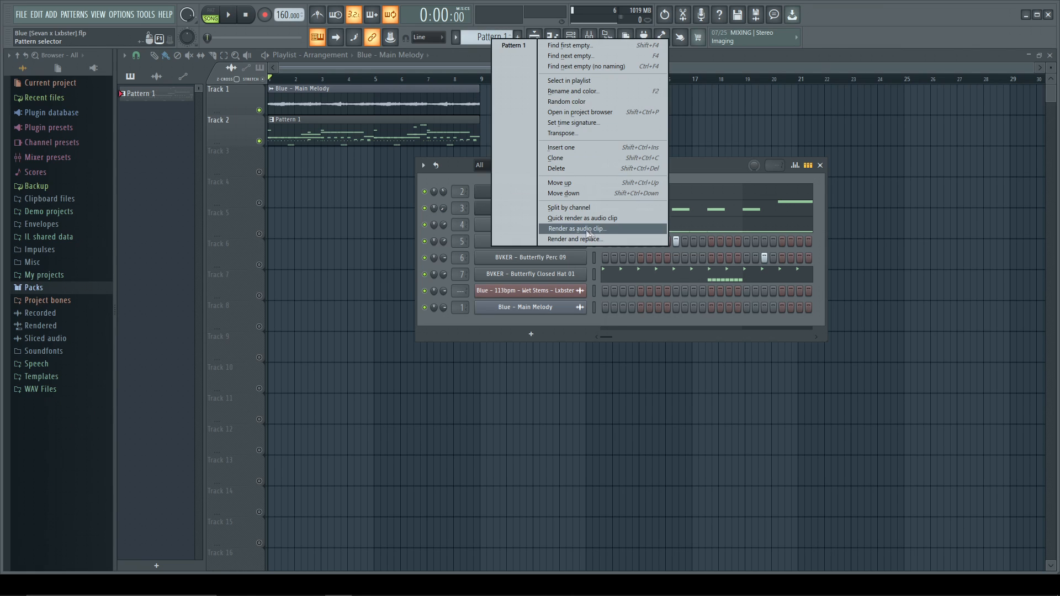
right_click(425, 208)
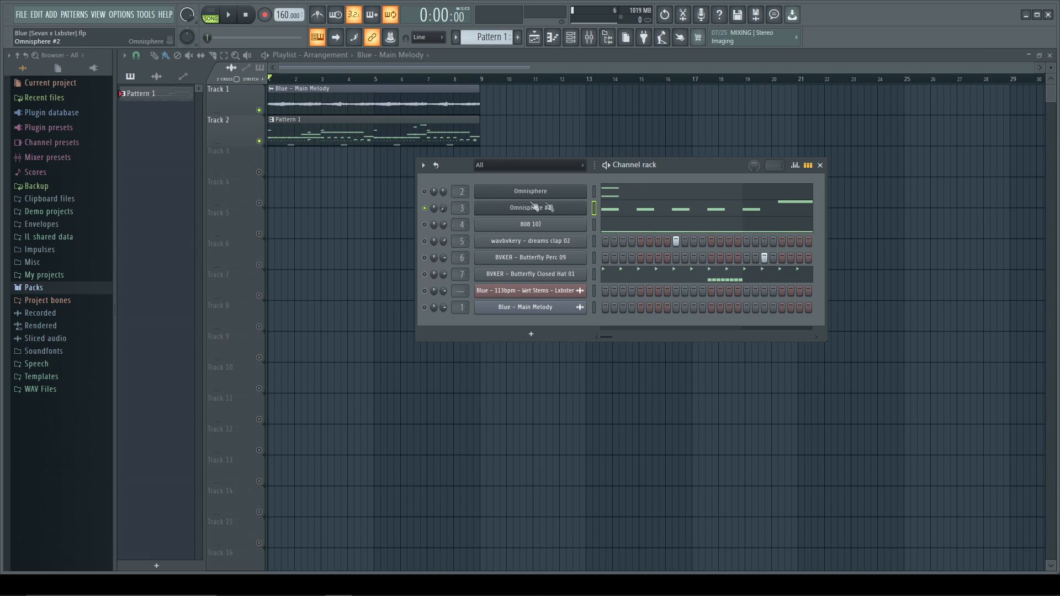
left_click(506, 38)
left_click(585, 224)
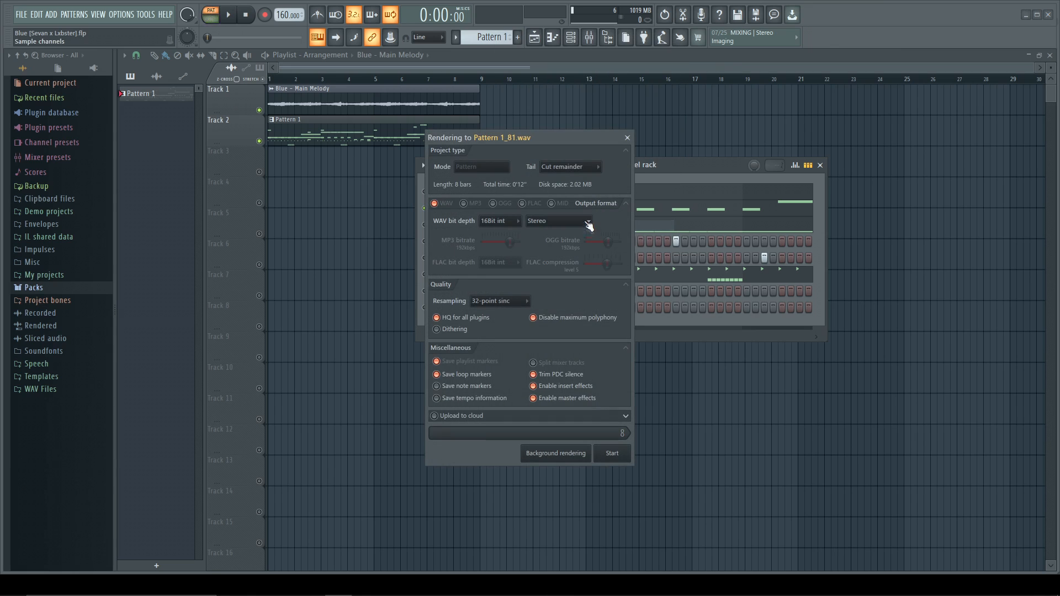
left_click_drag(551, 136, 611, 103)
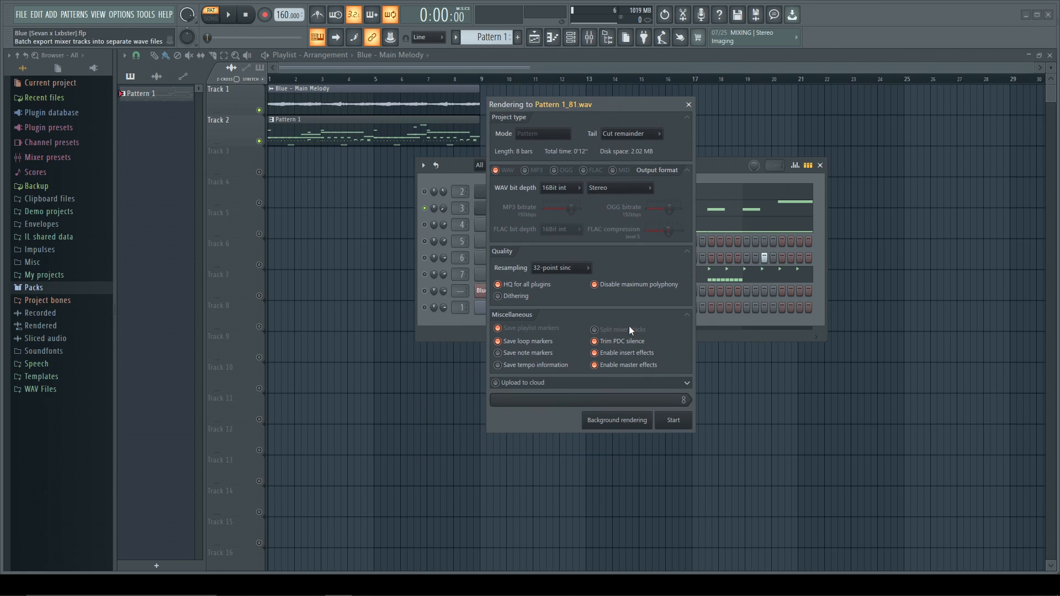
left_click(648, 136)
left_click(643, 145)
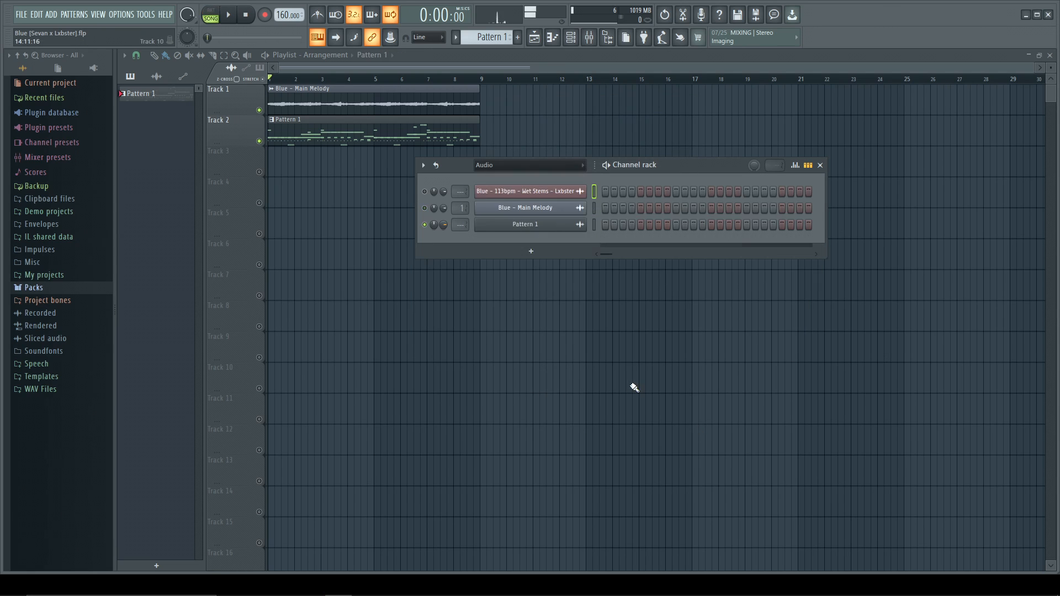
Place the rendered Pattern 1 audio clip at the start of Track 3 and audition it with the track soloed.
left_click_drag(528, 232, 284, 161)
right_click(261, 171)
key("space")
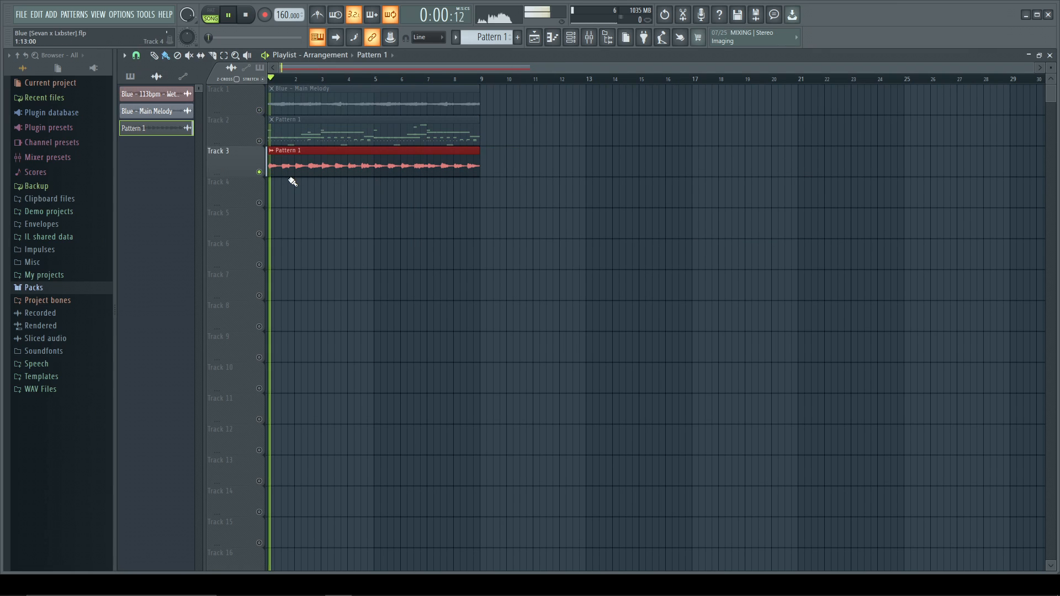
key("space")
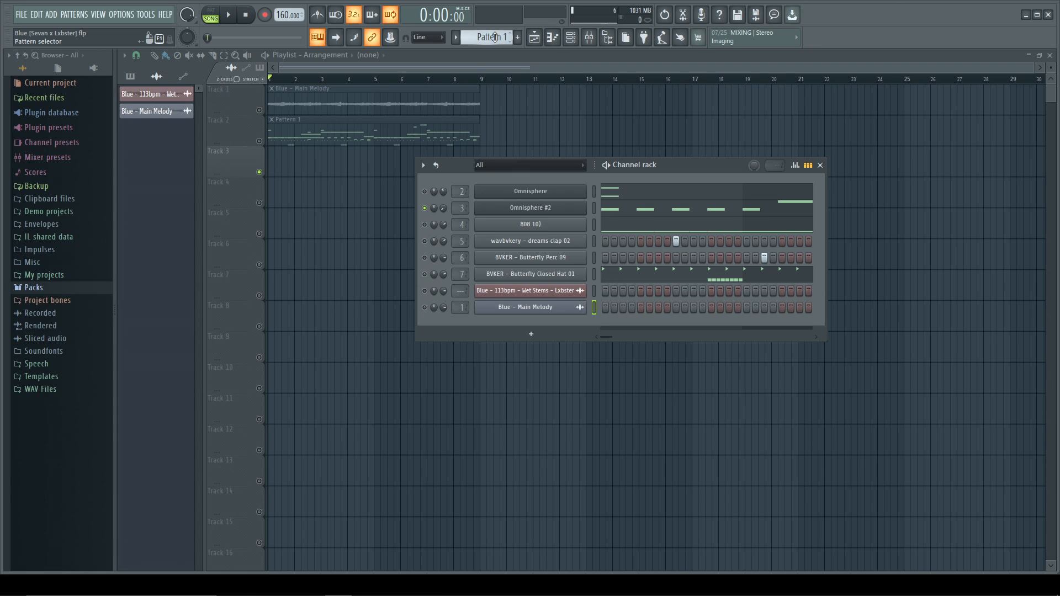
Quick render Pattern 1 as an audio clip and audition it at the start of Track 3.
left_click(495, 37)
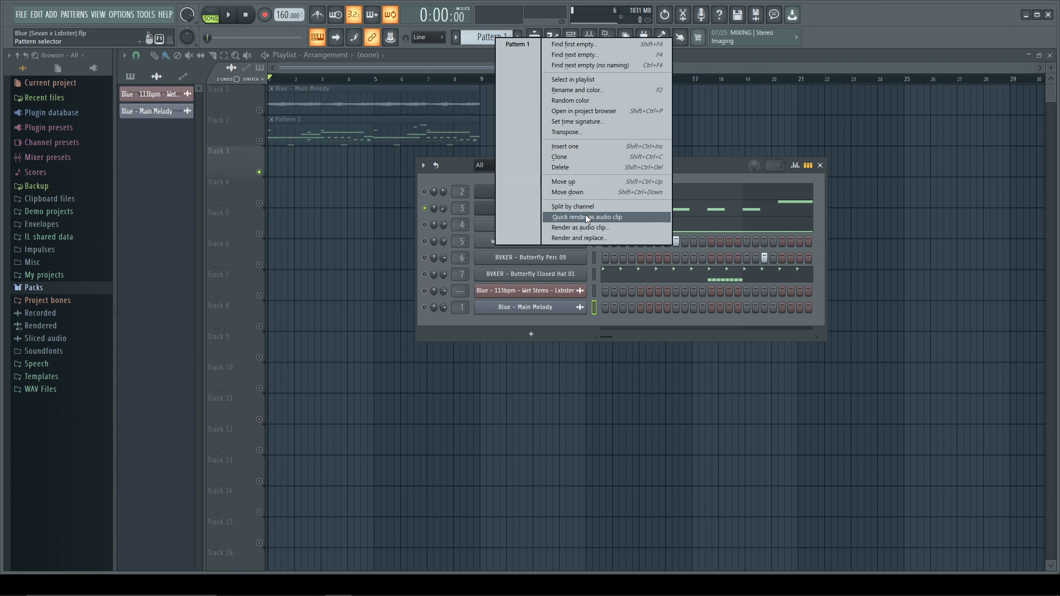
left_click(585, 217)
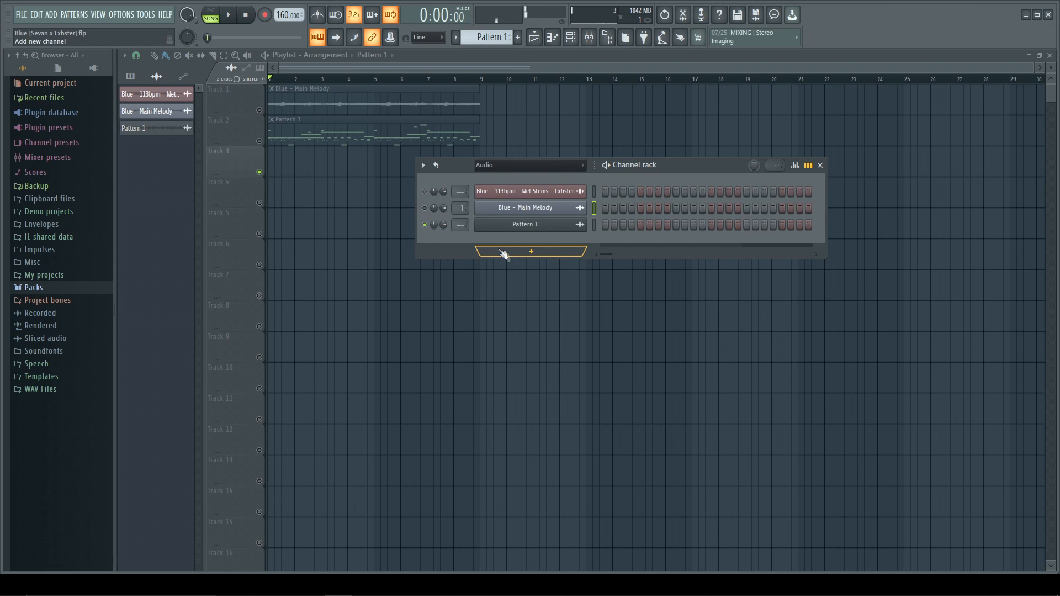
left_click_drag(471, 220, 276, 163)
key("space")
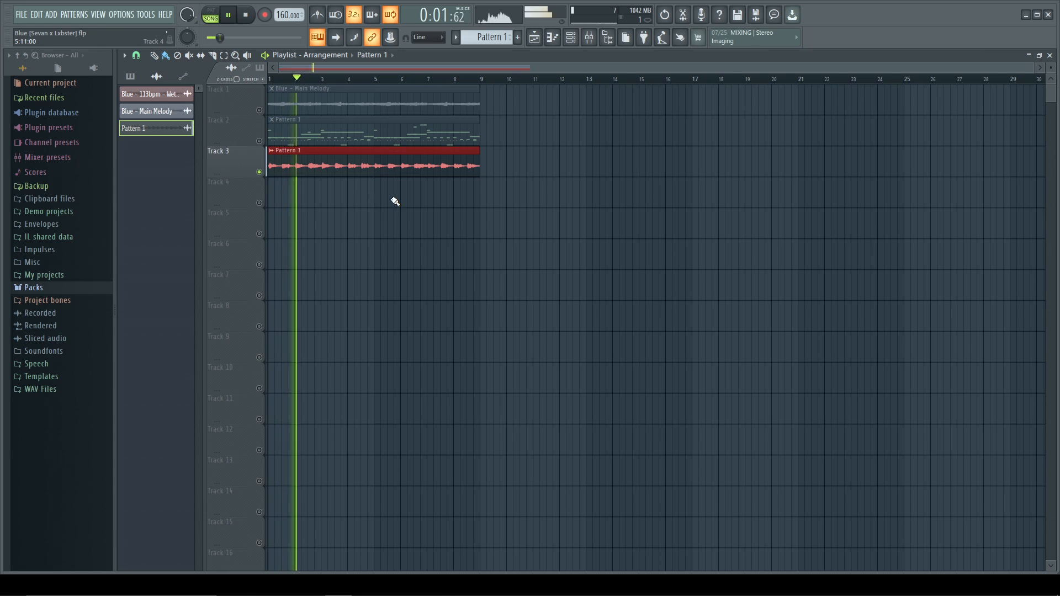
key("space")
key("ctrl+z")
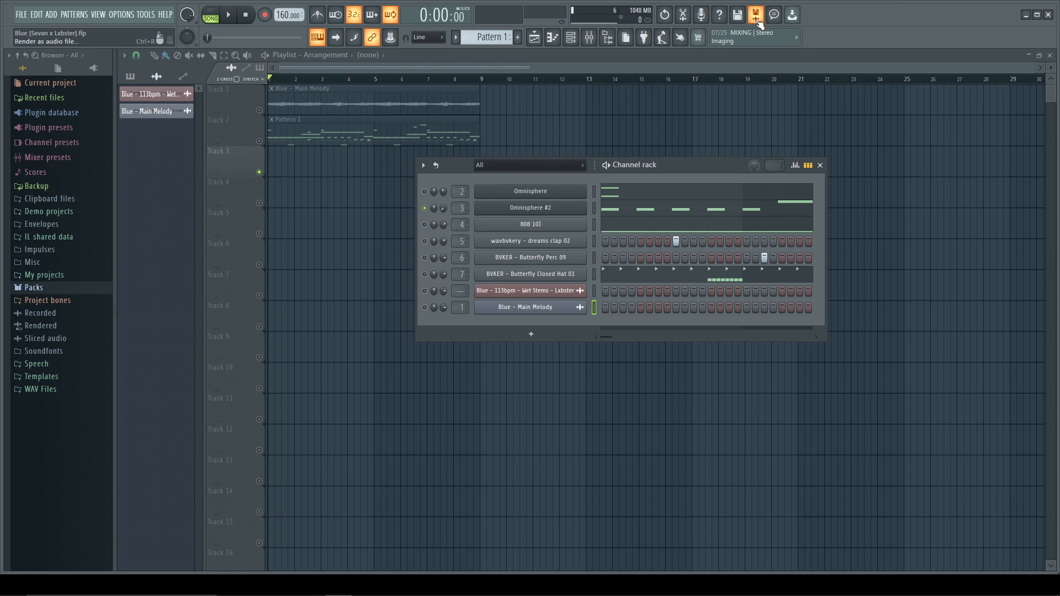
Export the full song as a WAV named Blue [Sevan x Lxbster] to the Desktop and bring that file into the project.
left_click(554, 210)
left_click(754, 15)
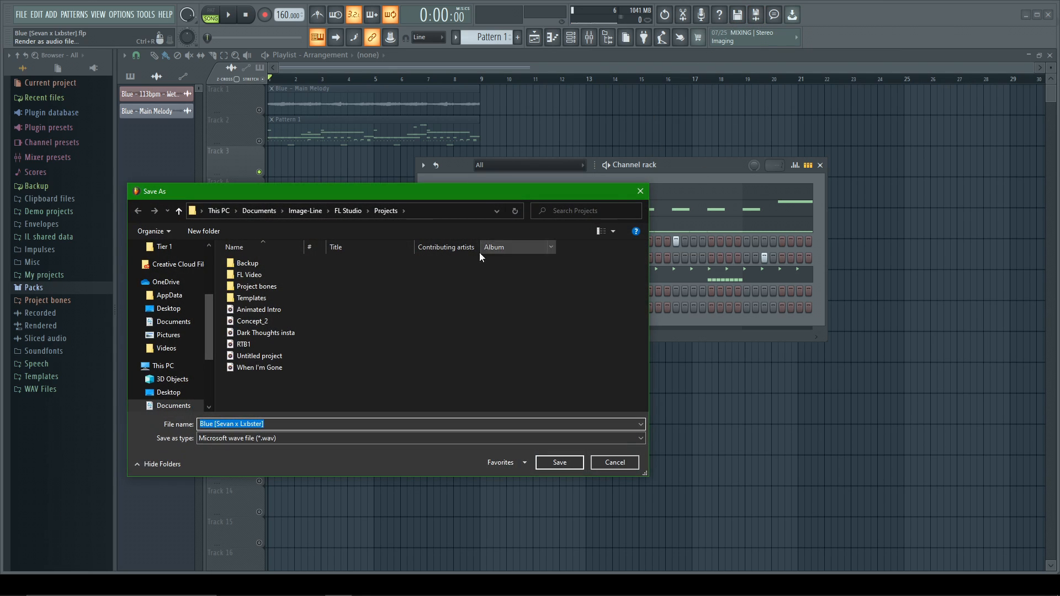
left_click(183, 397)
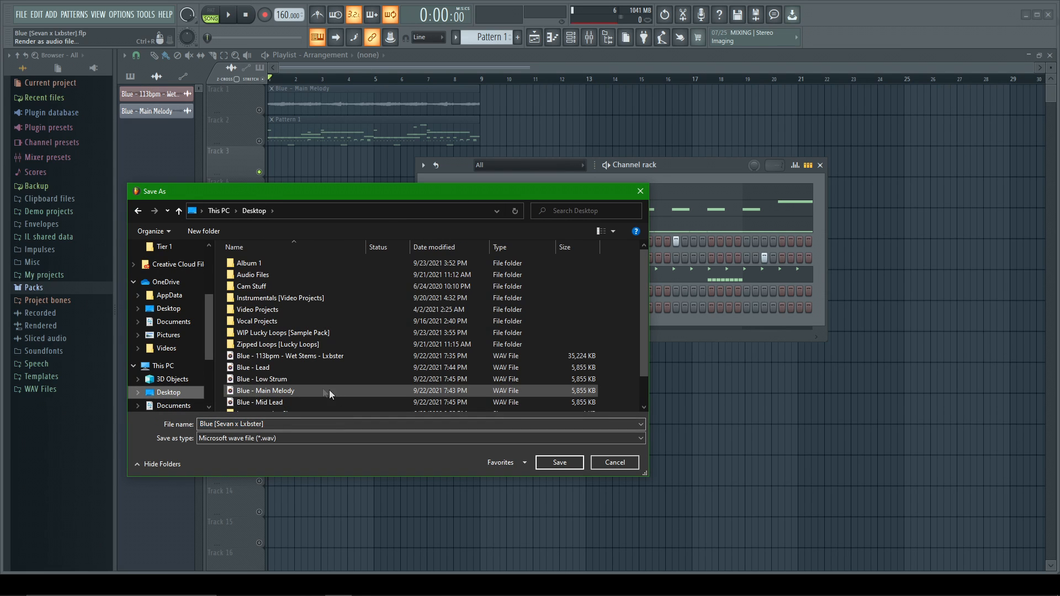
scroll(635, 354, "down", 1)
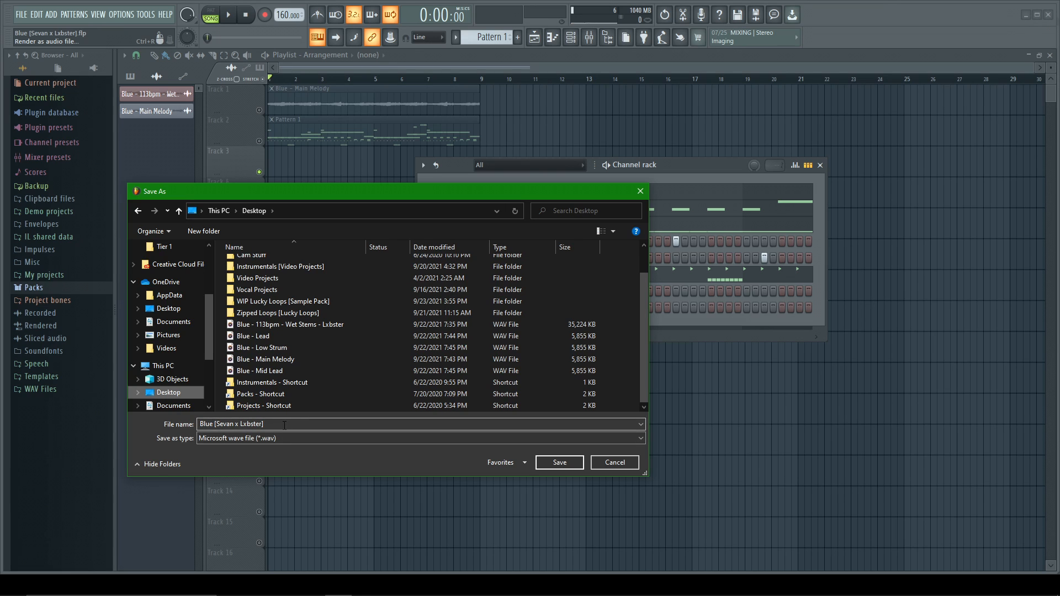
left_click(559, 462)
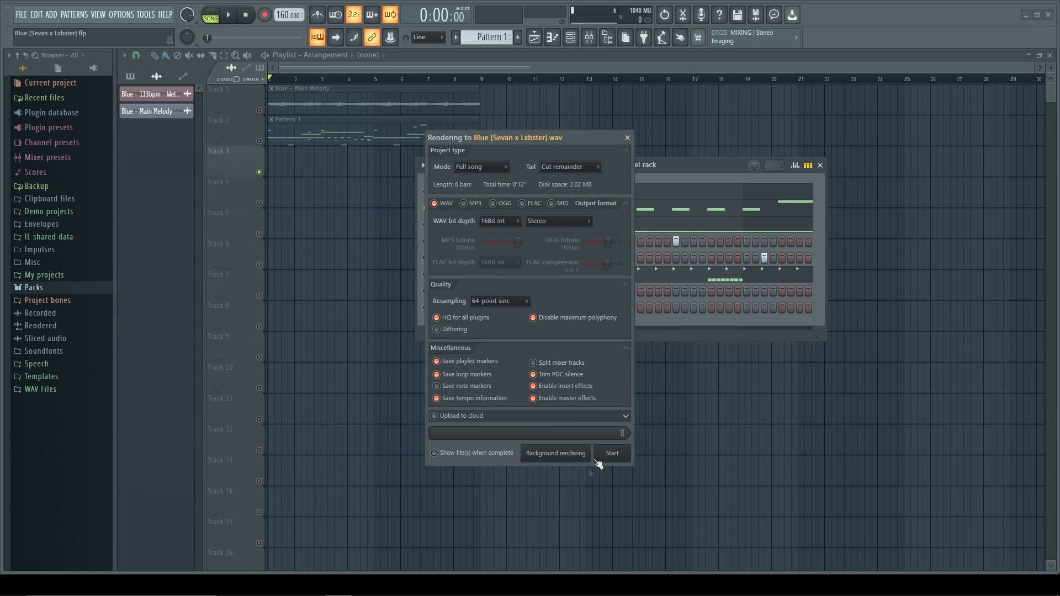
left_click(614, 455)
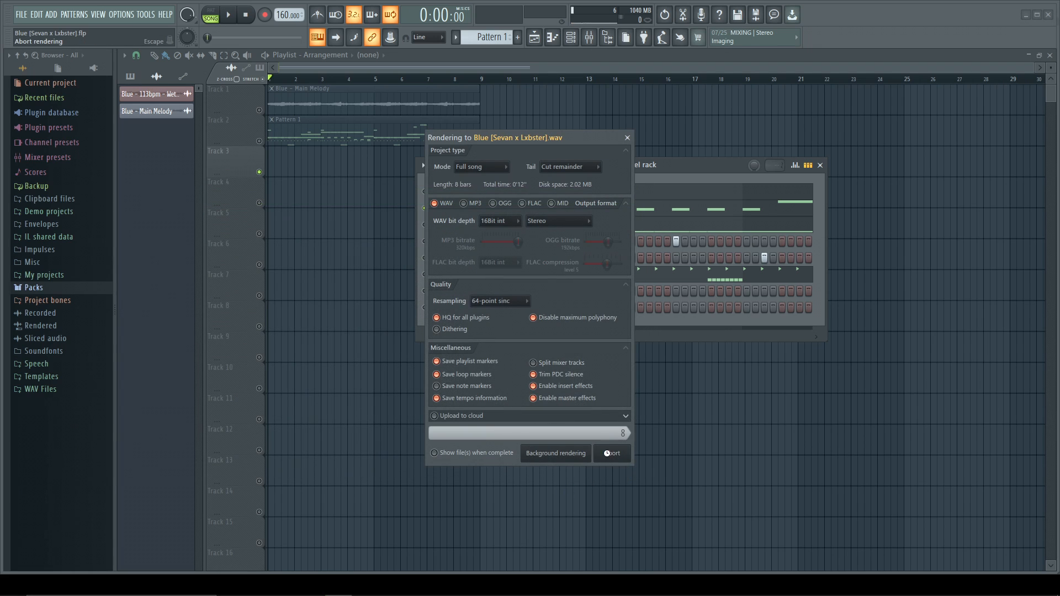
left_click(1025, 15)
left_click_drag(22, 33, 369, 592)
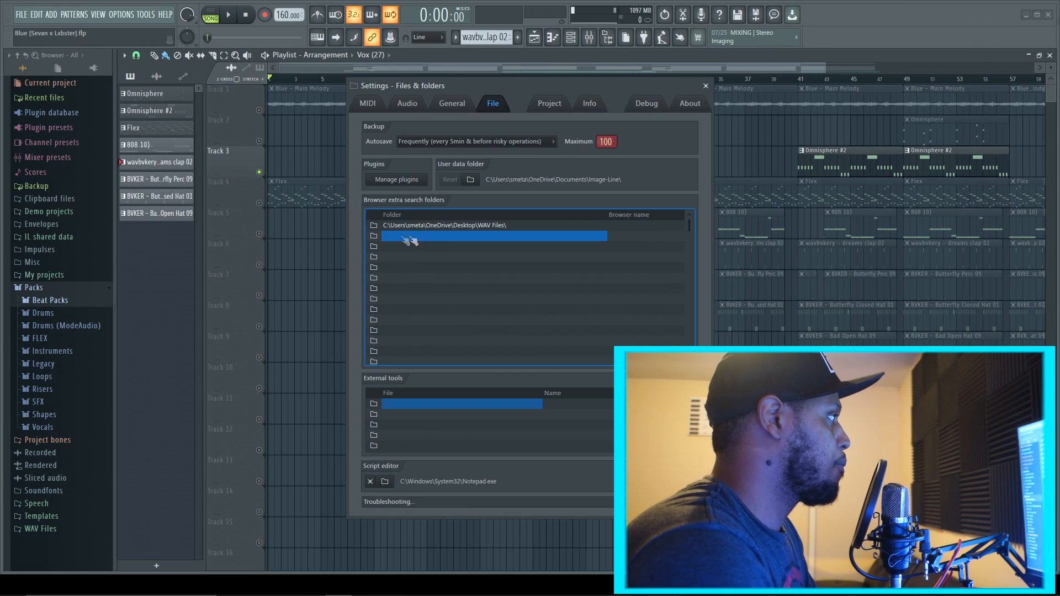
Add the Desktop's Audio Files folder as an extra browser search folder and expand it in the browser.
left_click(374, 237)
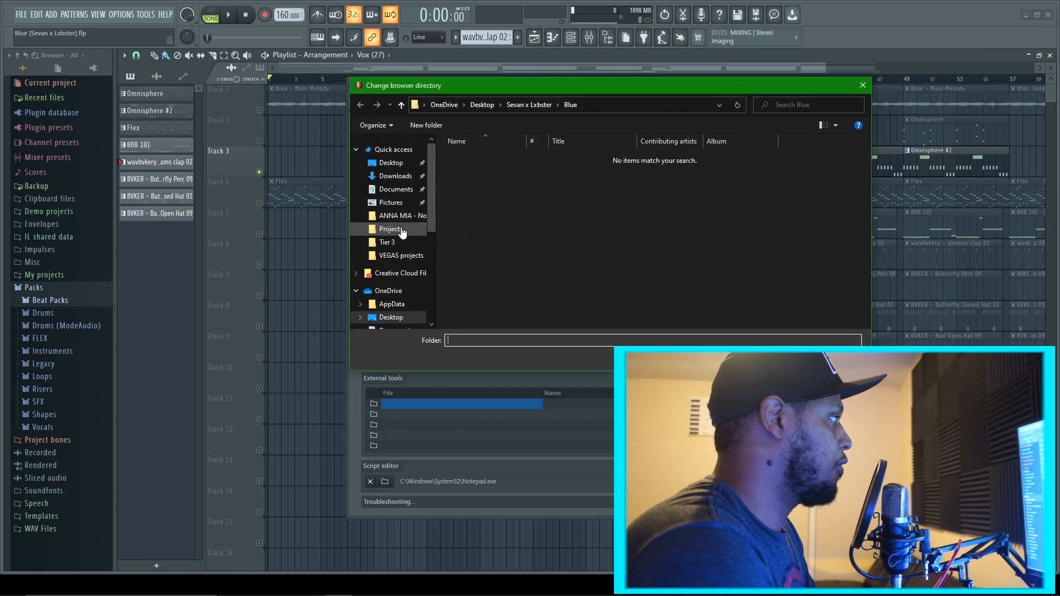
left_click(393, 317)
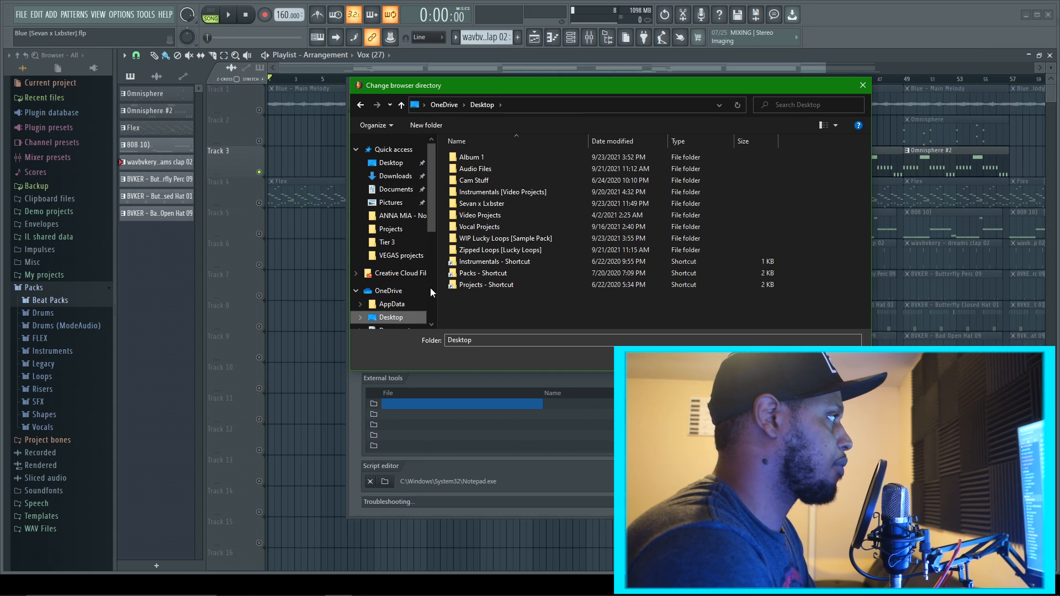
left_click(478, 169)
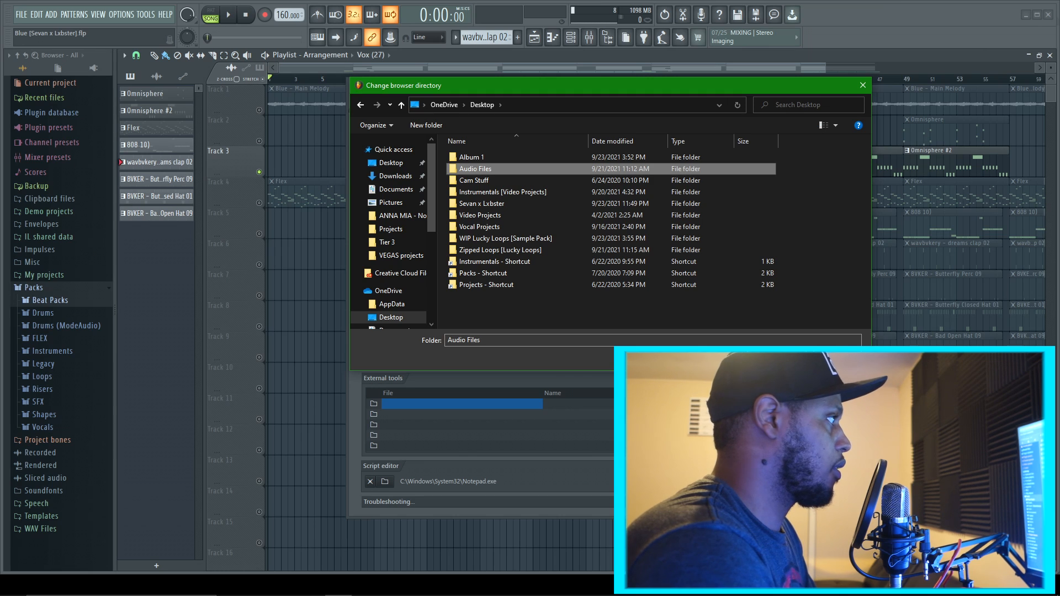
left_click(771, 358)
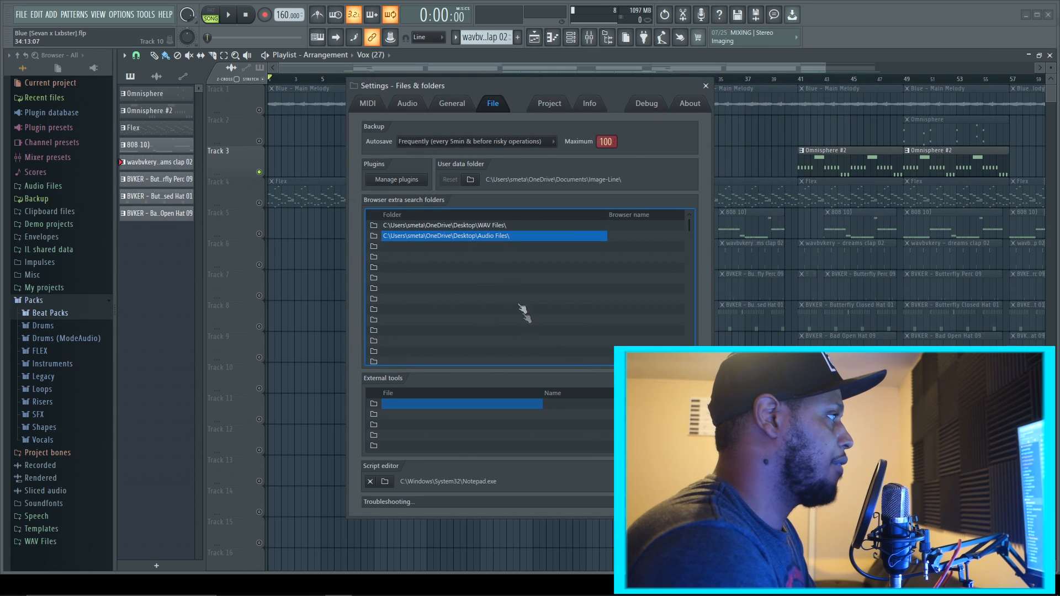
left_click(705, 86)
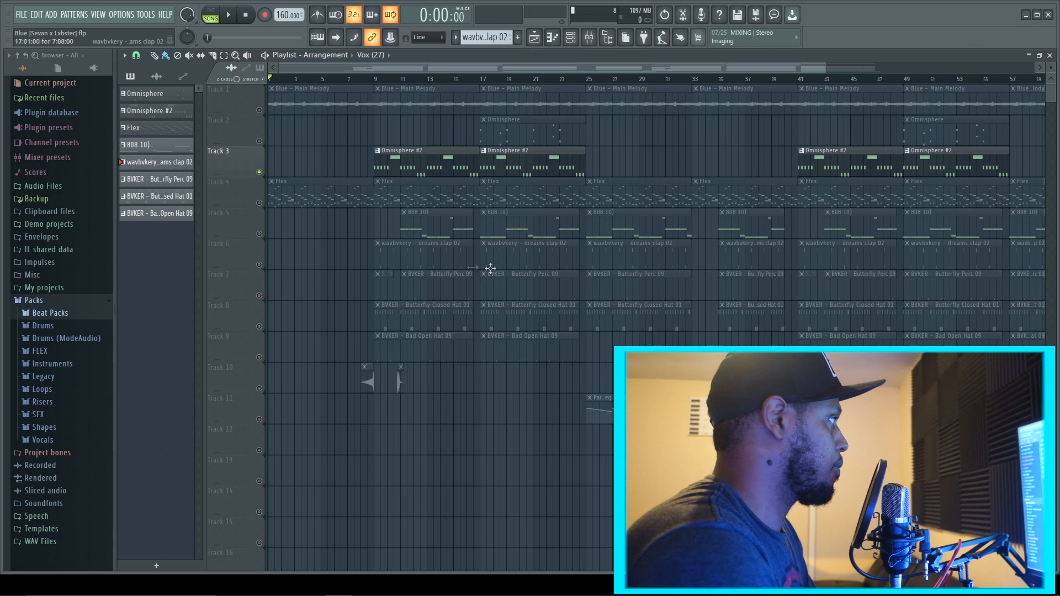
left_click(58, 186)
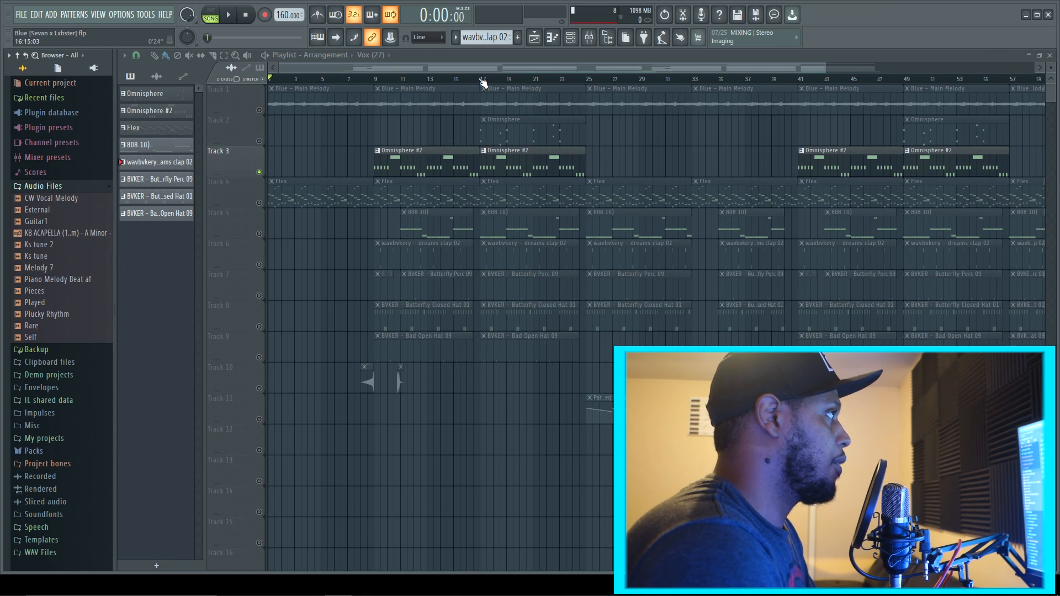
Select bars 9 to 17 of the playlist and export them as a WAV named Blue [Sevan x Lxbster] into the Audio Files folder.
left_click_drag(482, 79, 375, 79)
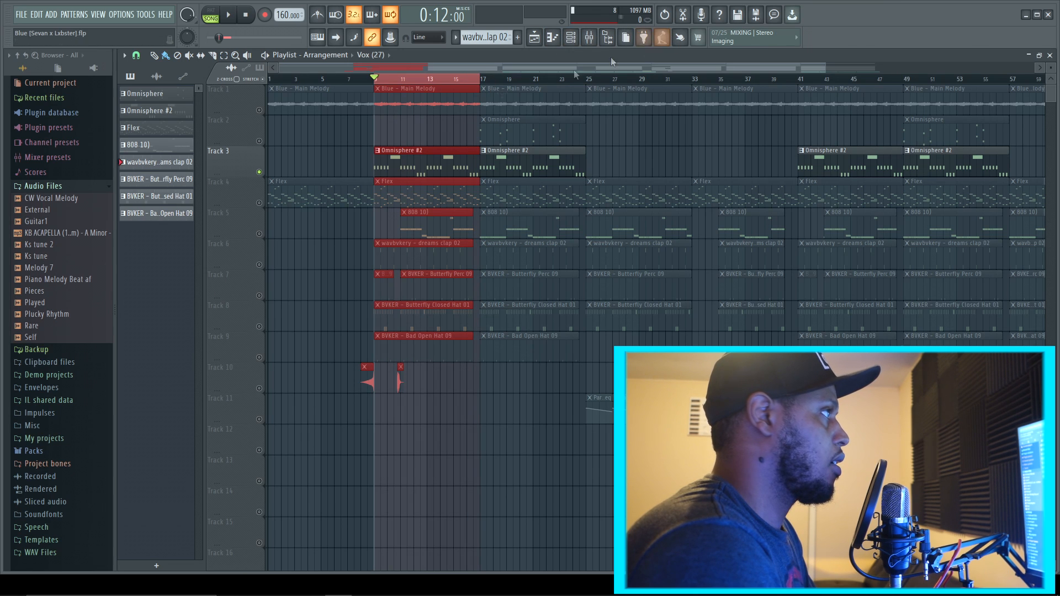
left_click(738, 17)
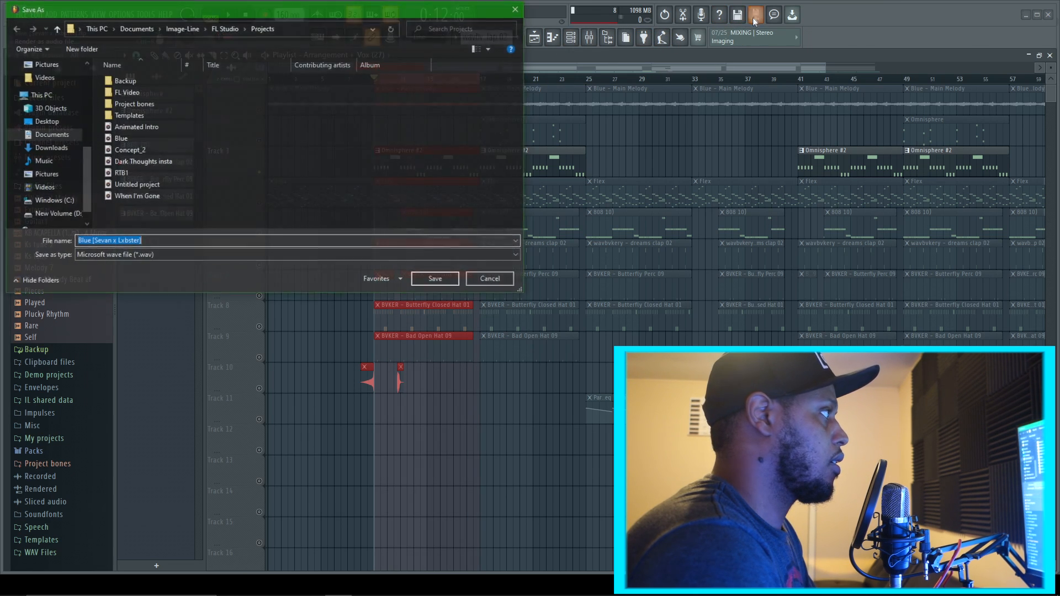
left_click(59, 122)
left_click(125, 95)
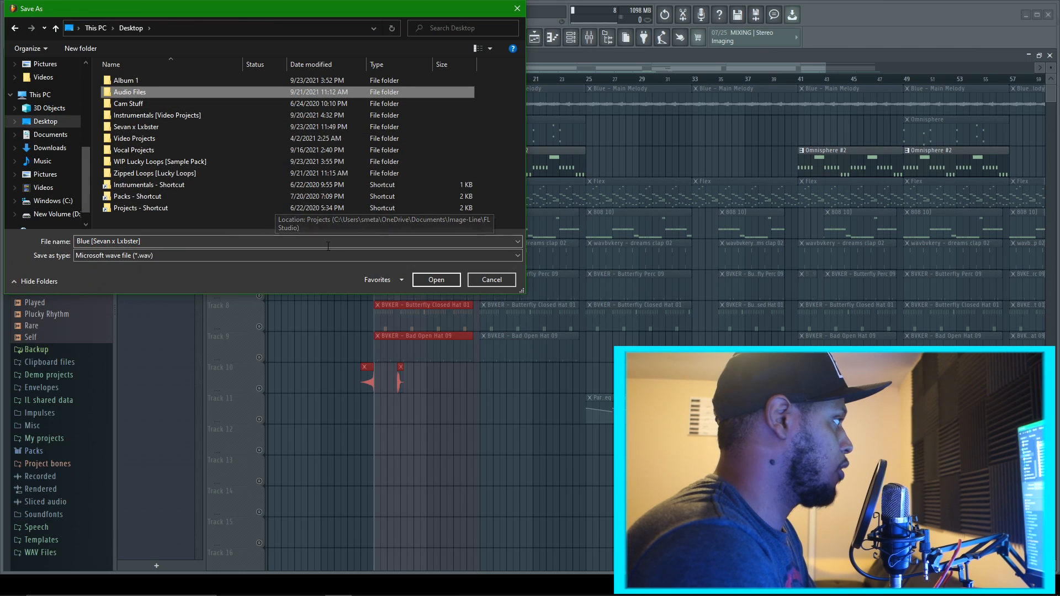
left_click(433, 280)
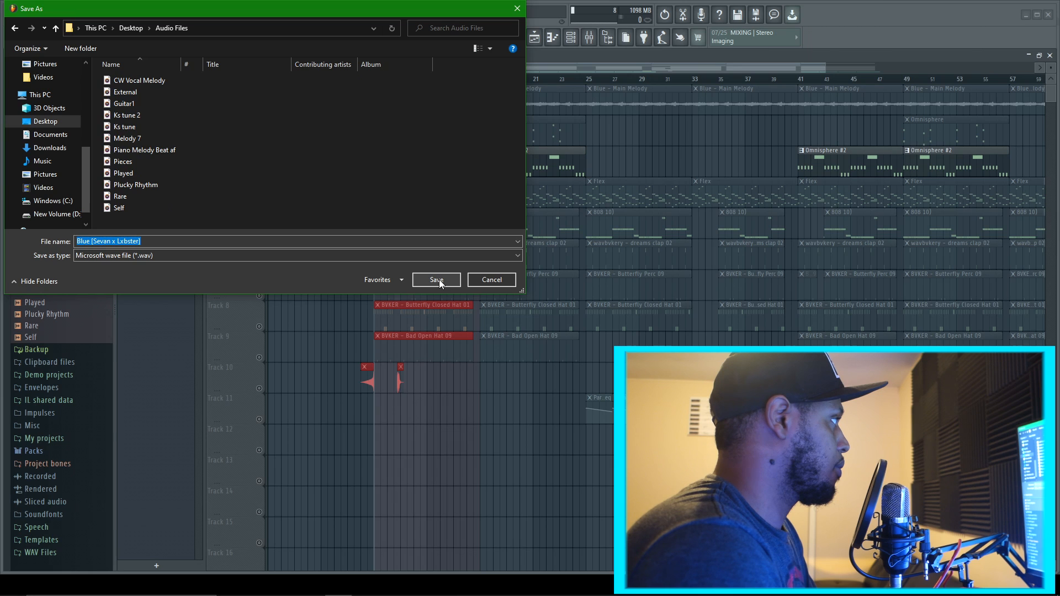
left_click(439, 279)
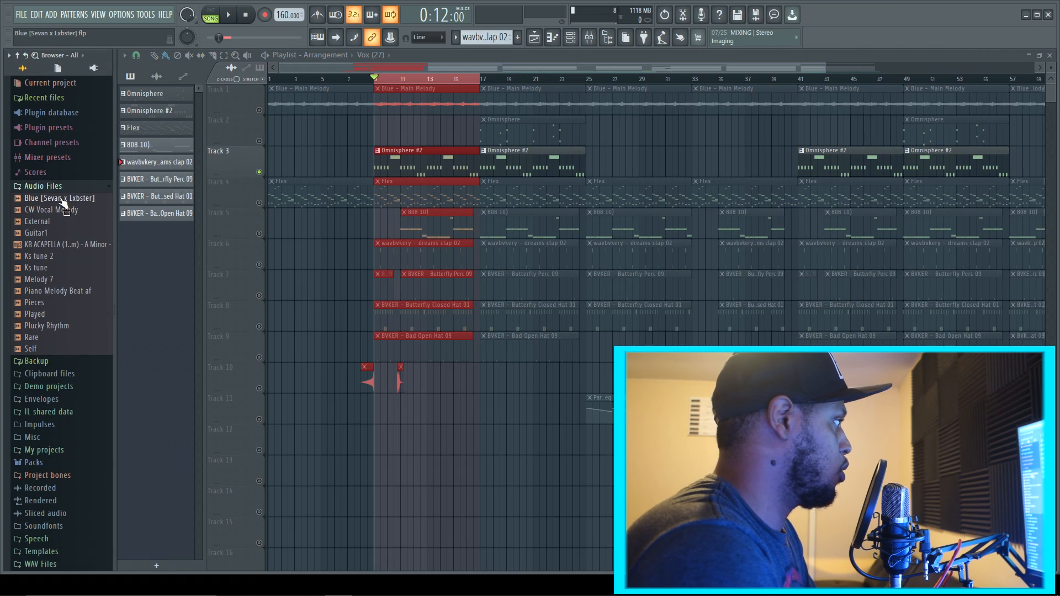
left_click_drag(77, 199, 80, 205)
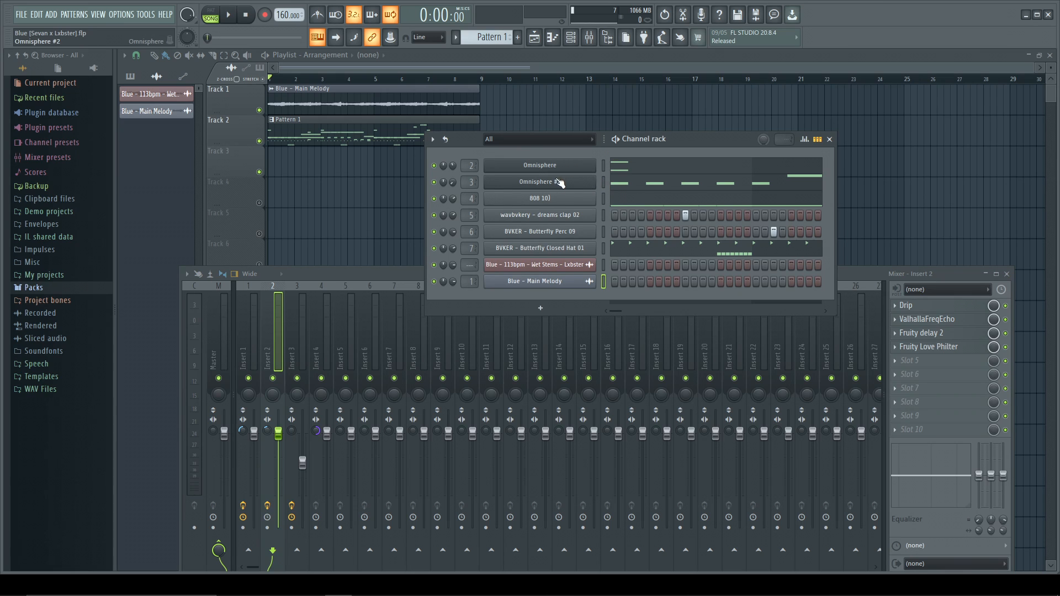
Arm mixer tracks Insert 2 and Insert 3 and render them to separate WAV audio clips.
left_click(322, 275)
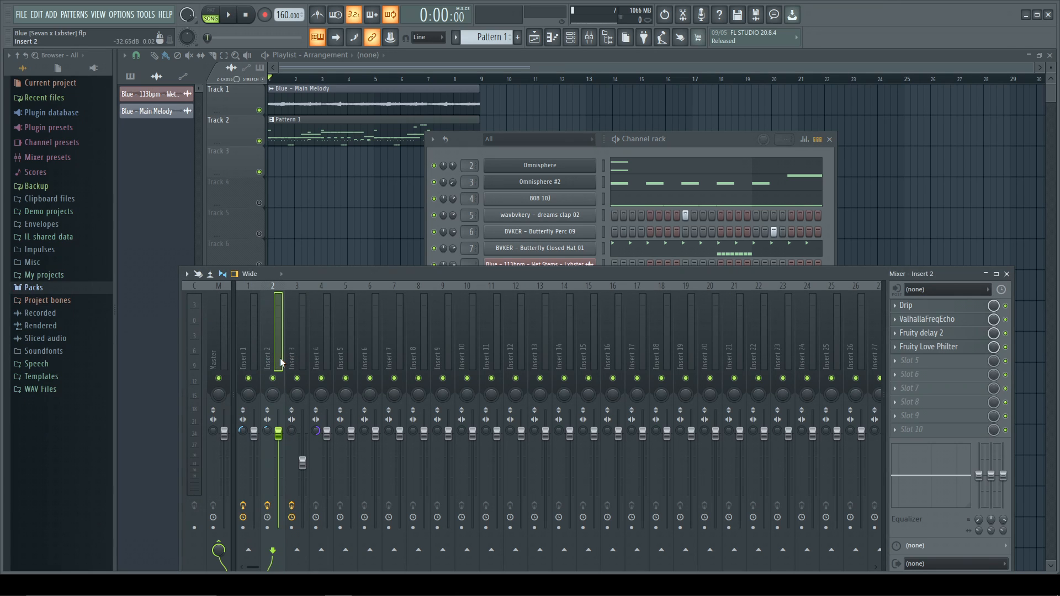
left_click(295, 357, "ctrl")
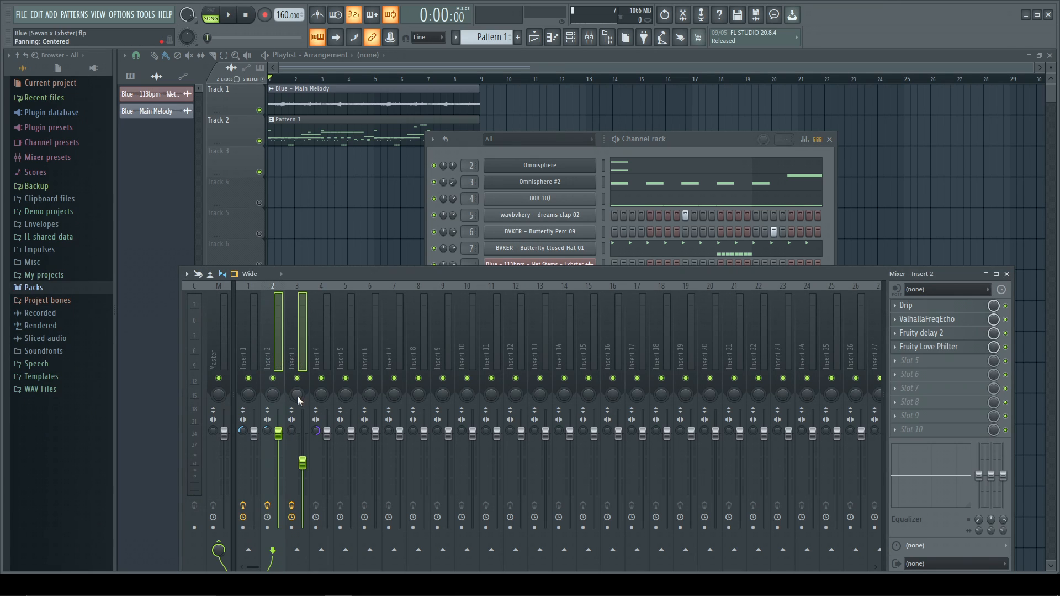
left_click(292, 528)
key("ctrl+r")
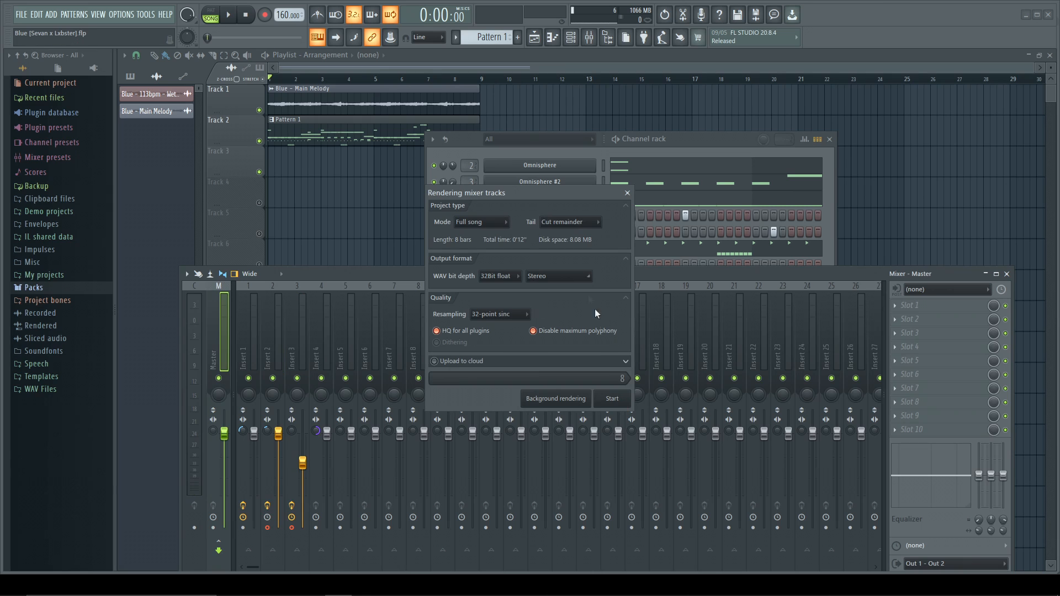
left_click(613, 397)
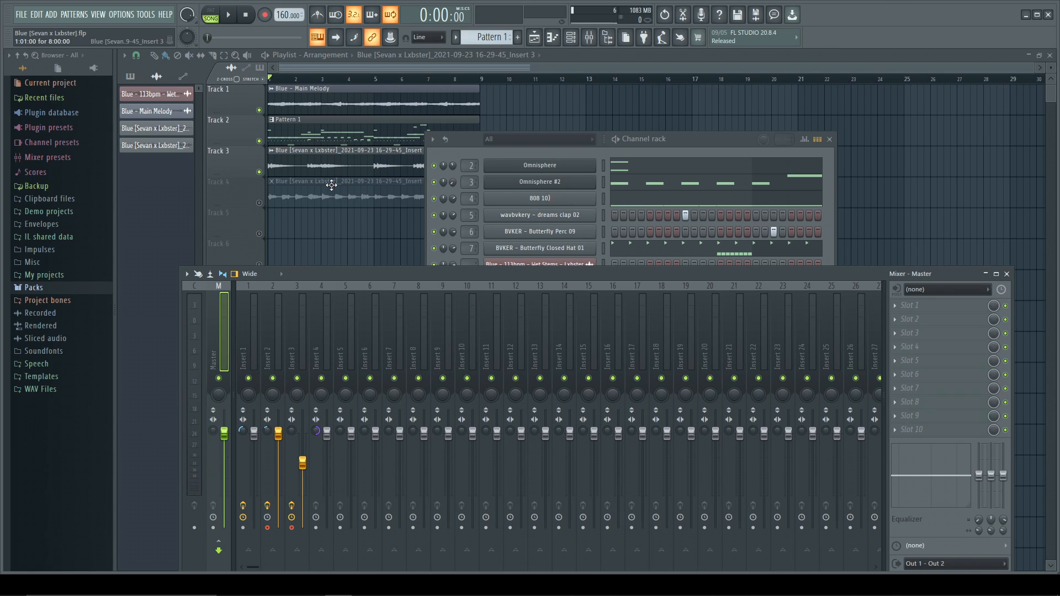
Enable Track 4, then solo Track 3 and play back the rendered Insert 2 clip.
left_click(260, 203)
right_click(260, 172)
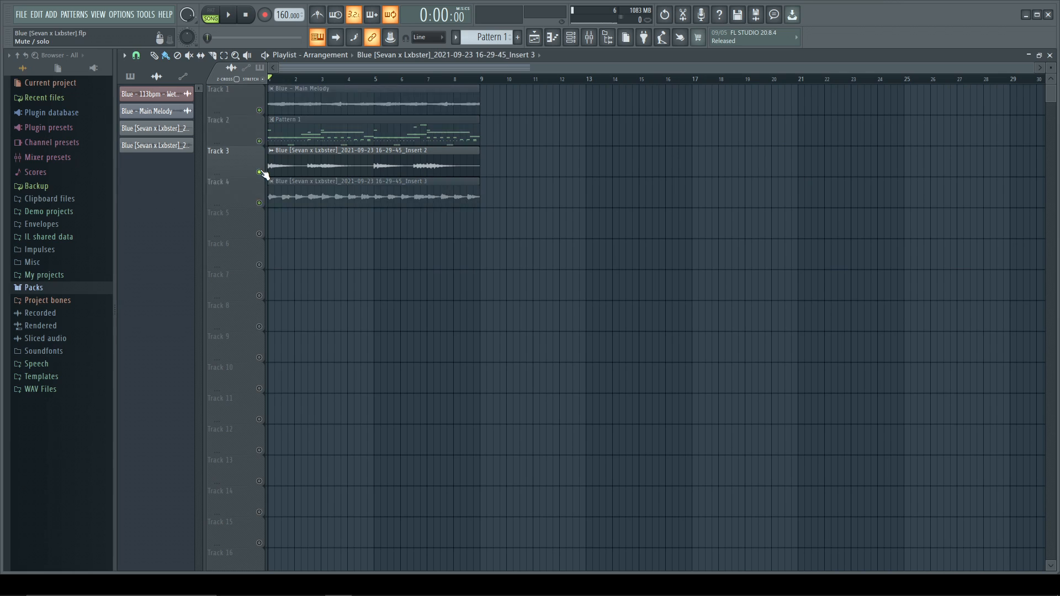
key("space")
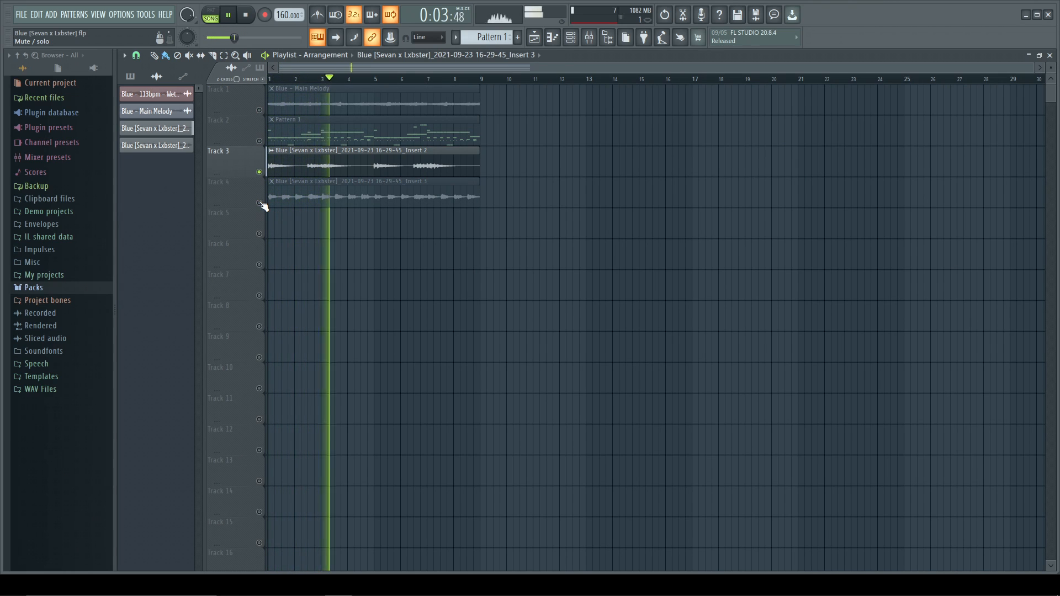
Solo Track 4 to listen to the rendered Insert 3 clip, and stop the playback.
right_click(259, 203)
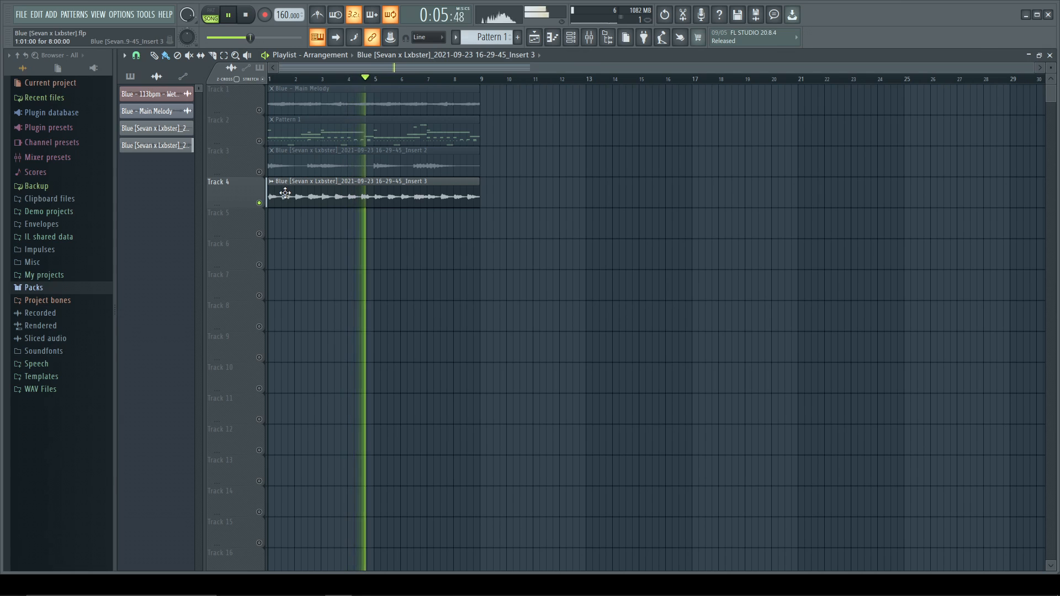
key("space")
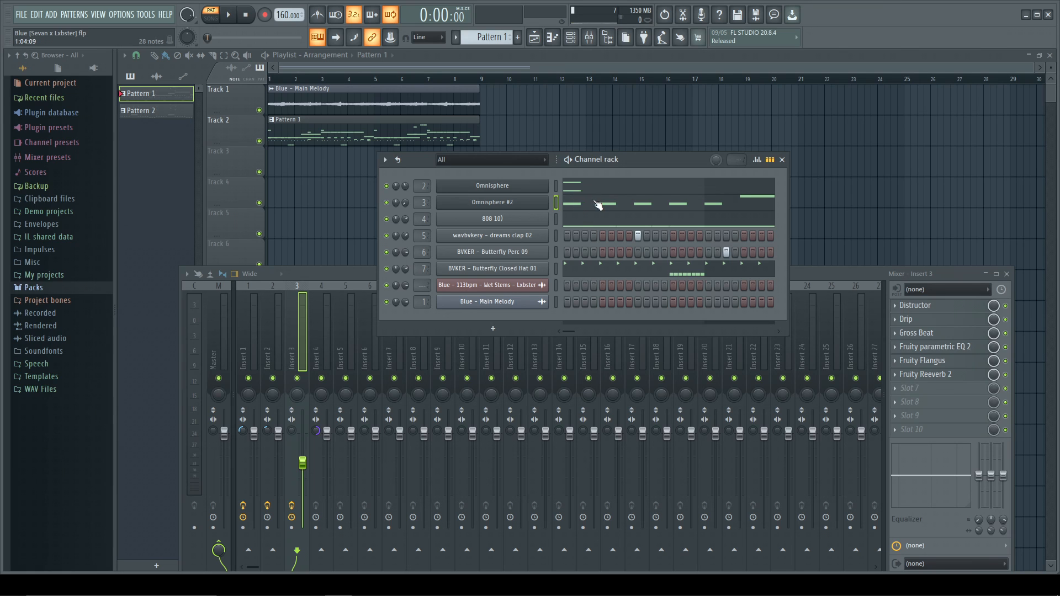
Switch to Pattern 2 and open the Omnisphere channel's notes in the piano roll.
left_click(497, 38)
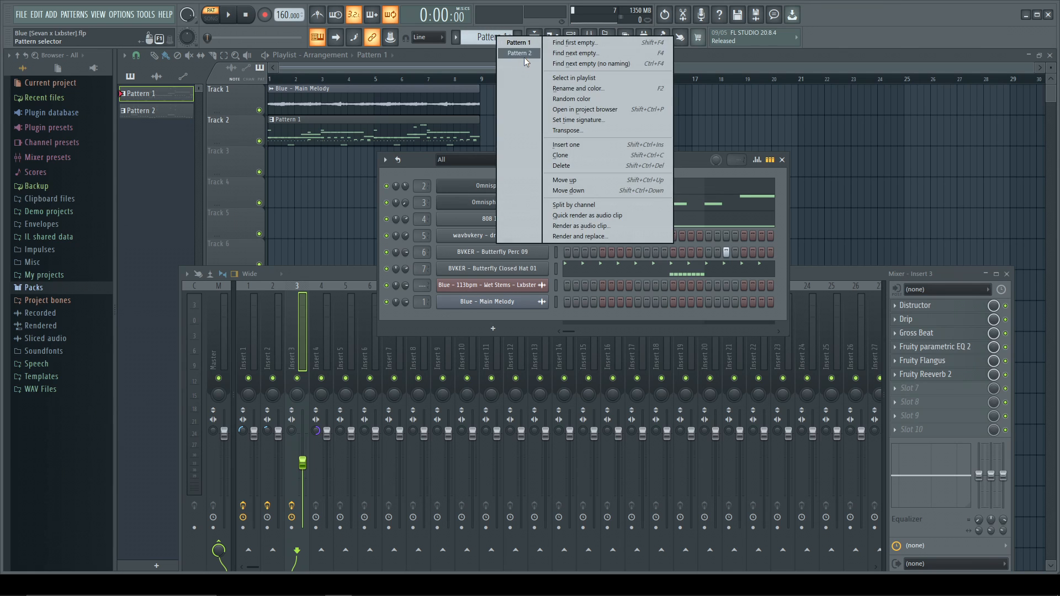
left_click(522, 54)
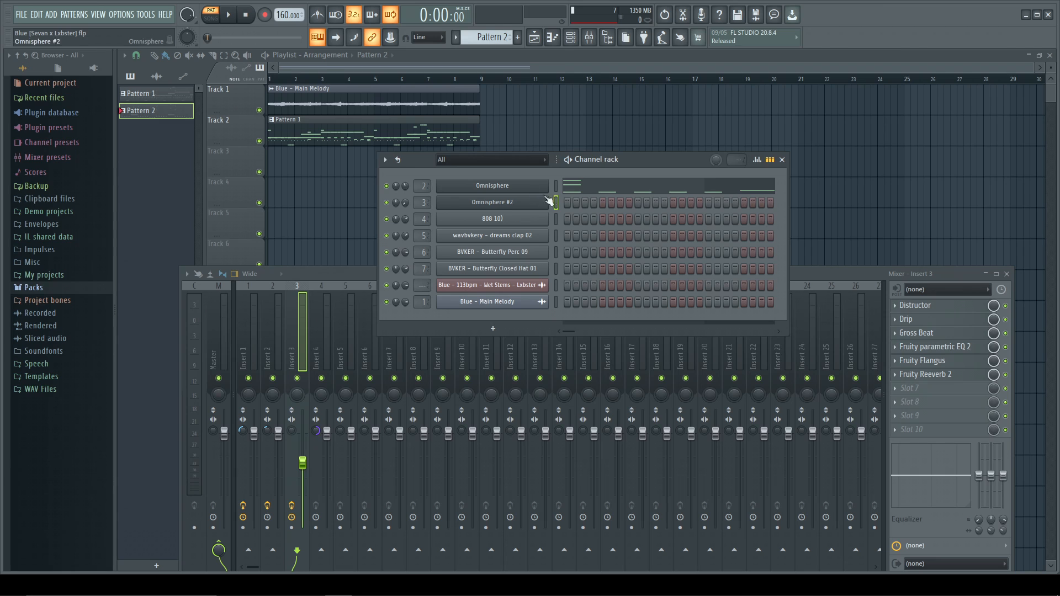
left_click(585, 187)
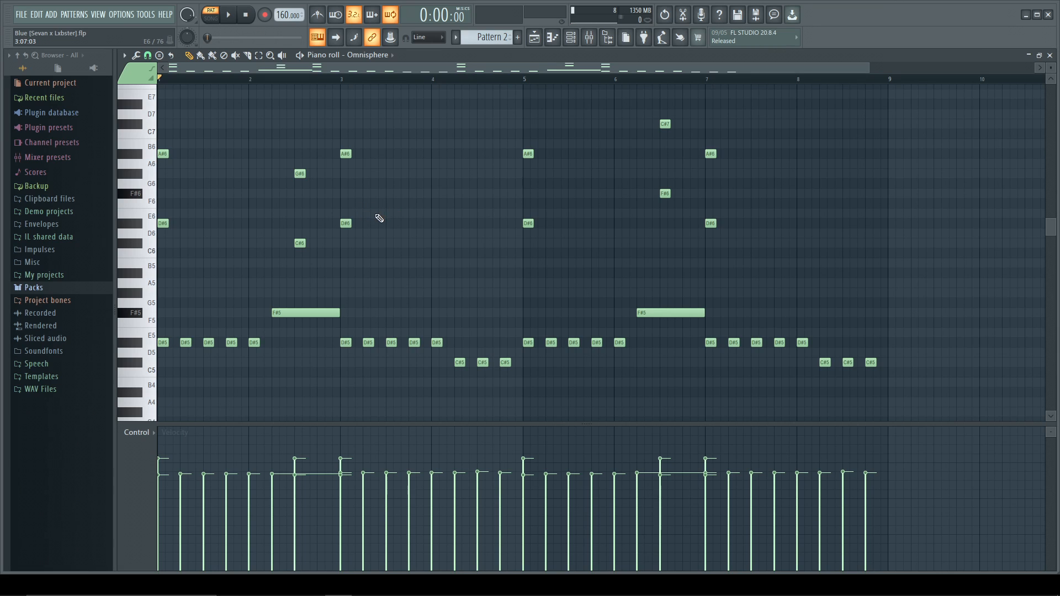
Examine the effects chain on mixer track Insert 2 and return to the Omnisphere piano roll.
left_click(571, 37)
left_click(589, 37)
left_click(273, 331)
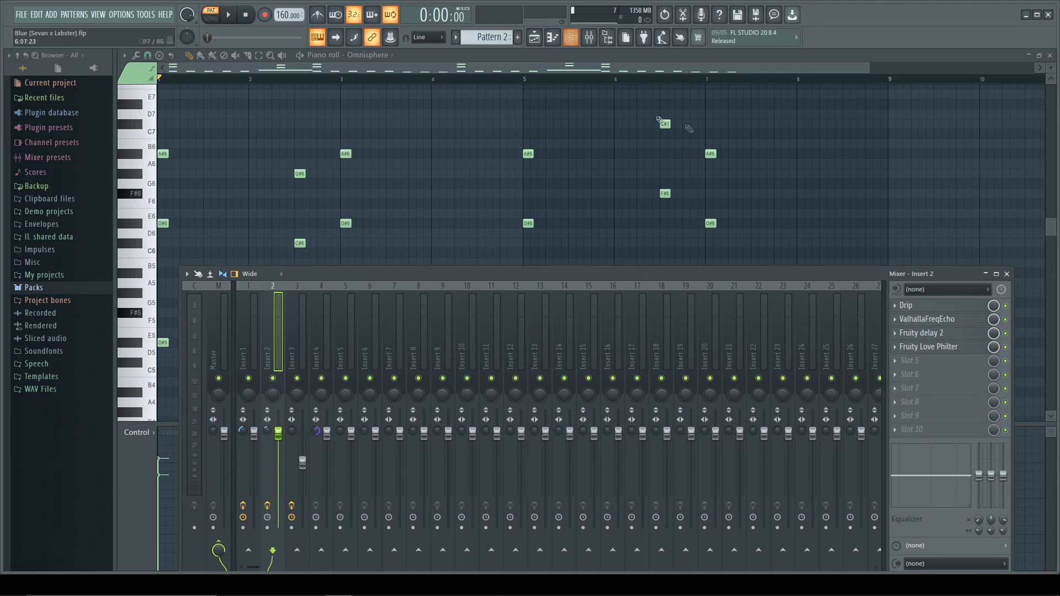
left_click(589, 37)
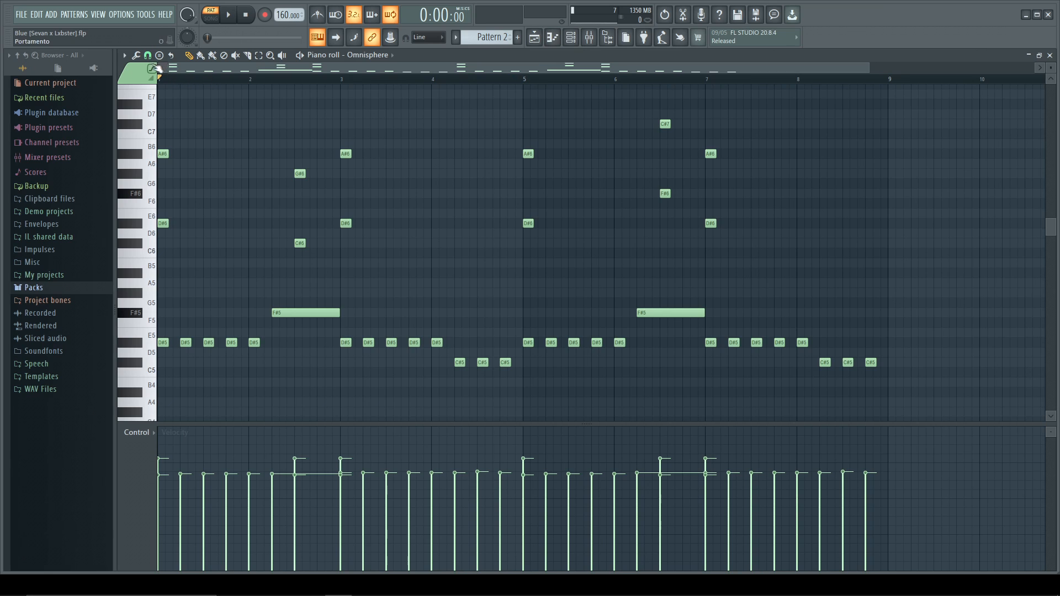
Export the Omnisphere notes as a MIDI file named untitled to the Desktop, replacing the existing file.
left_click(125, 55)
mouse_move(153, 73)
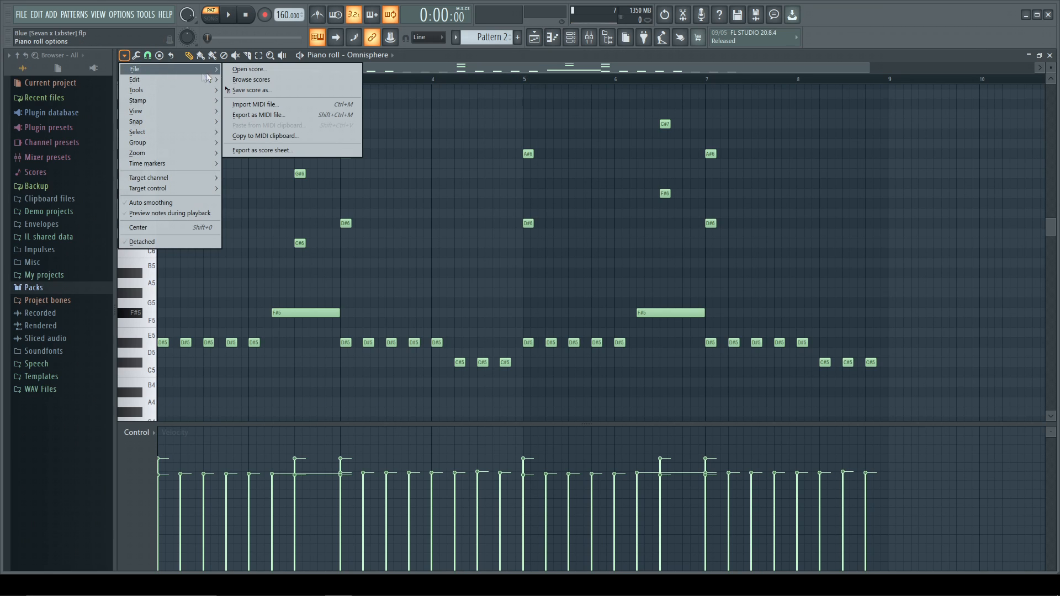
left_click(271, 115)
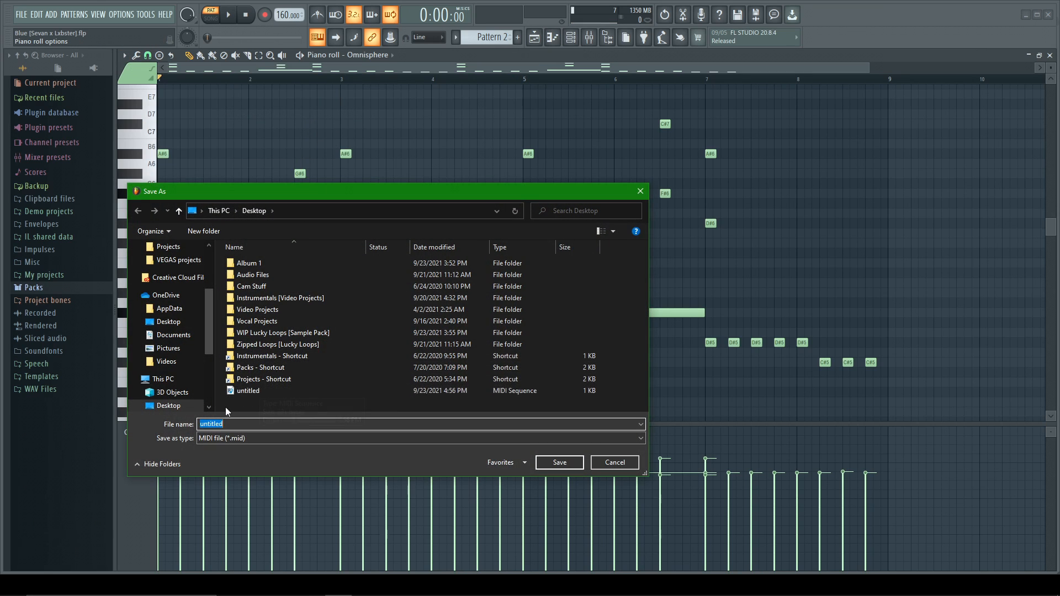
left_click(253, 393)
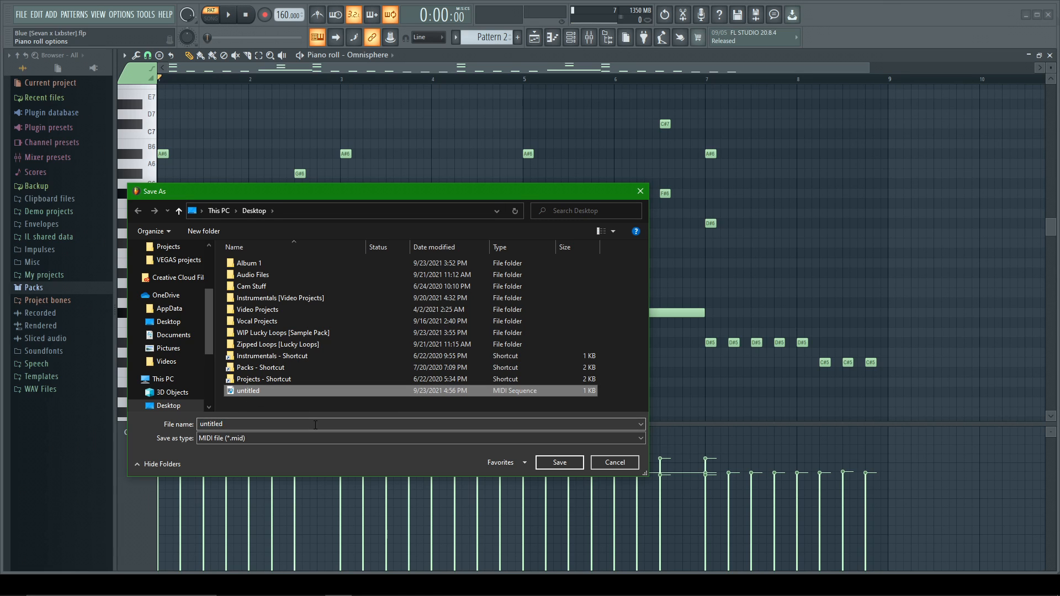
left_click(559, 462)
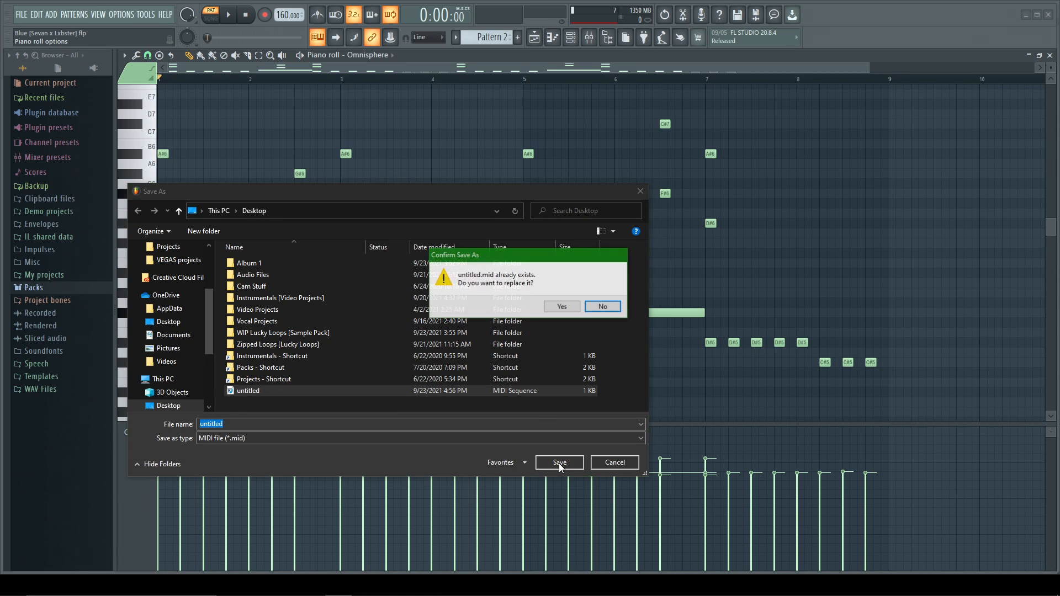
left_click(562, 323)
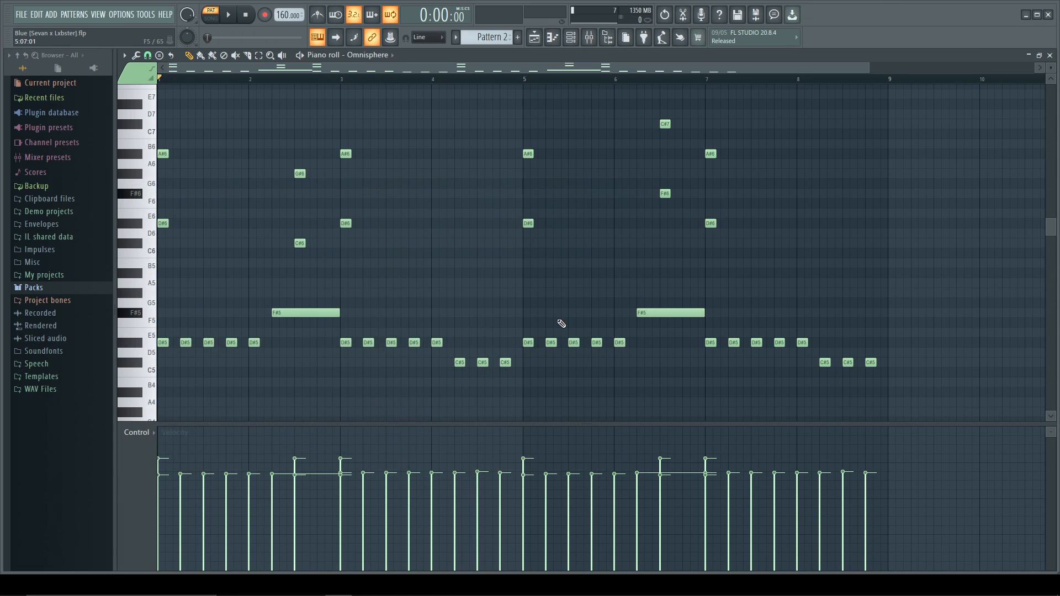
Minimize the project window and open the exported untitled MIDI file from the Desktop.
left_click(1025, 15)
double_click(231, 236)
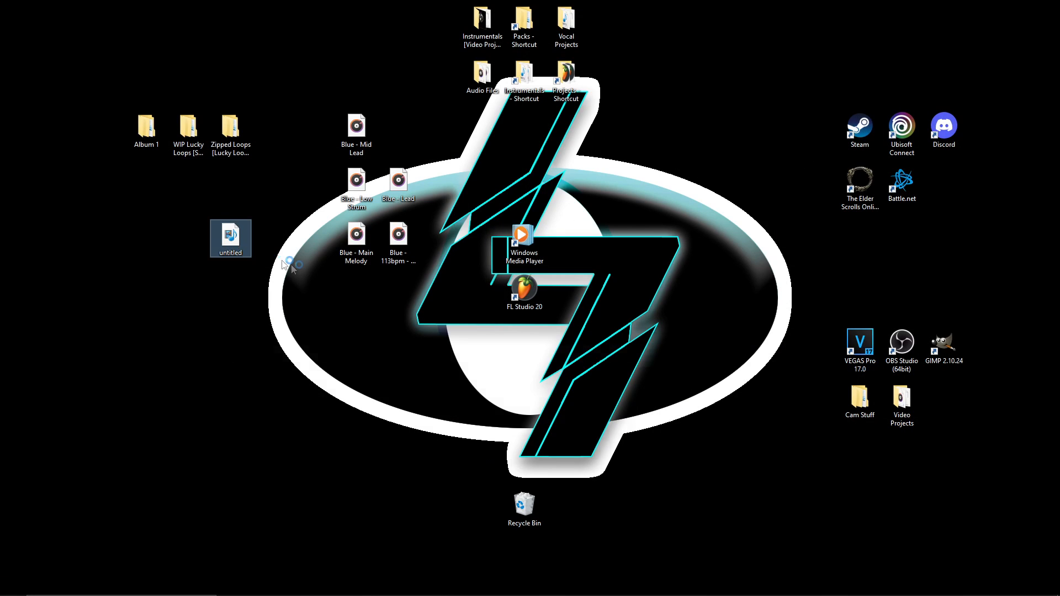